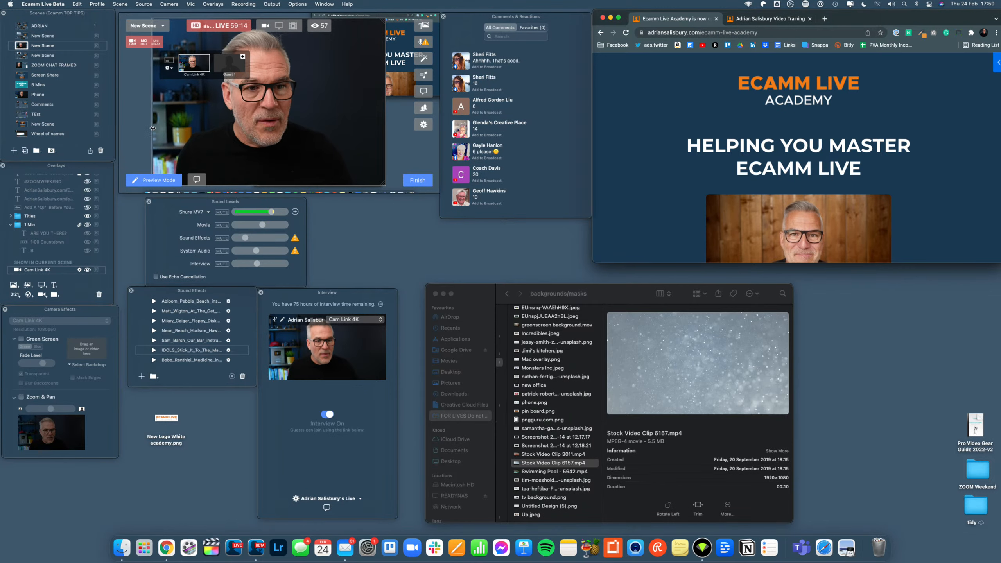
- Uncrop both sides of the Cam Link 4K camera overlay and resize it to a smaller full frame over the screen share
drag(153, 128, 121, 130)
drag(384, 114, 415, 116)
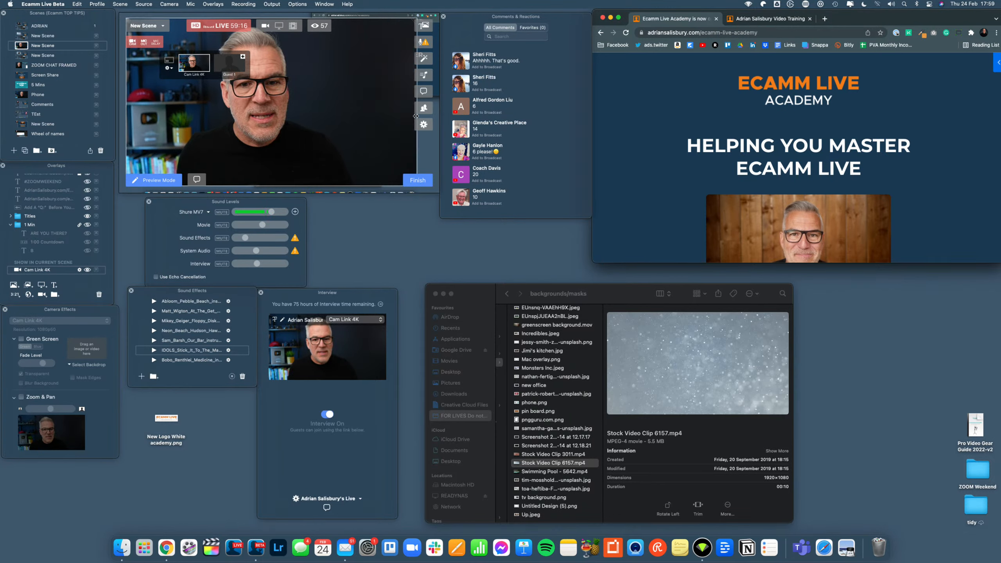
scroll(305, 124, up, 2)
scroll(304, 124, down, 5)
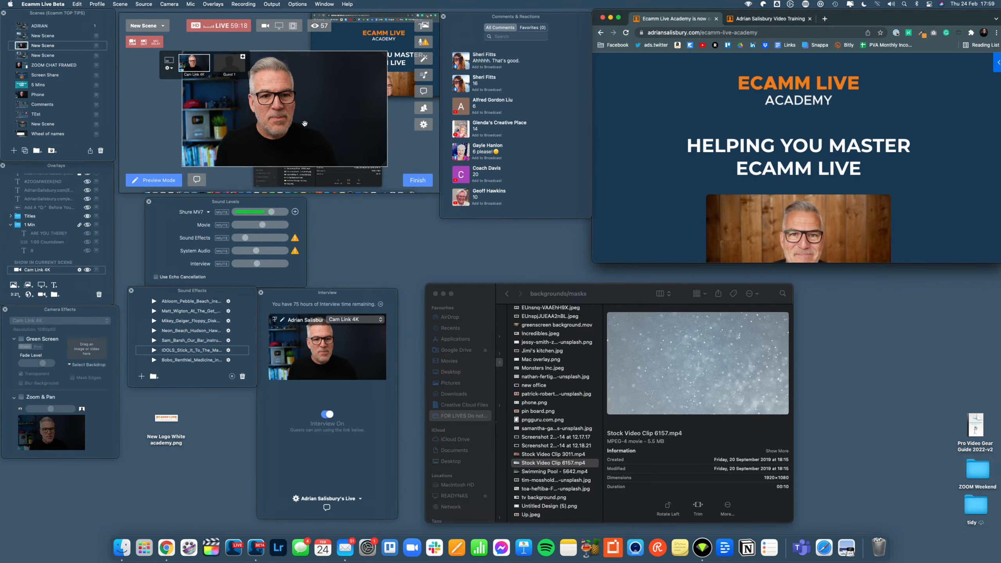
drag(385, 54, 381, 89)
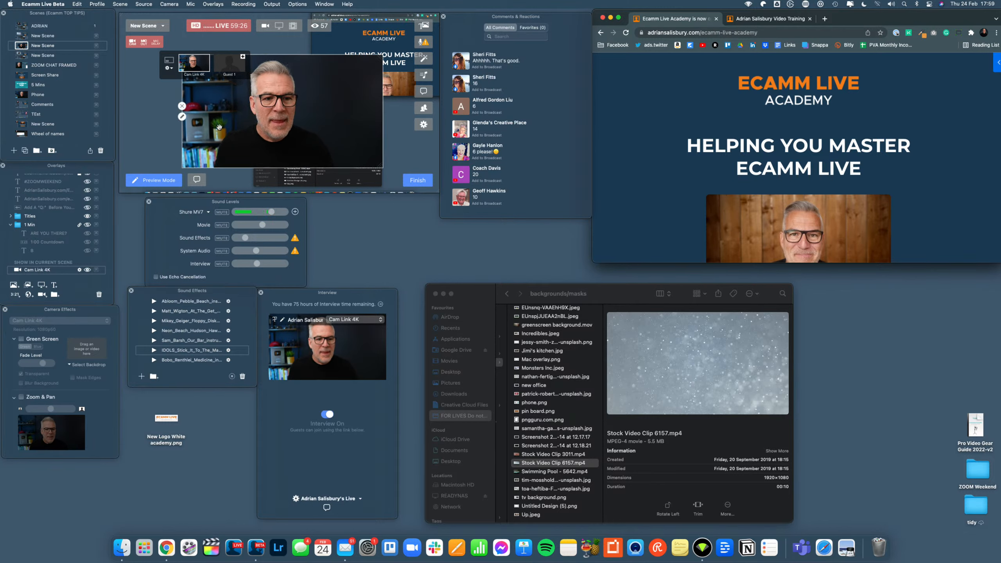
drag(207, 126, 218, 123)
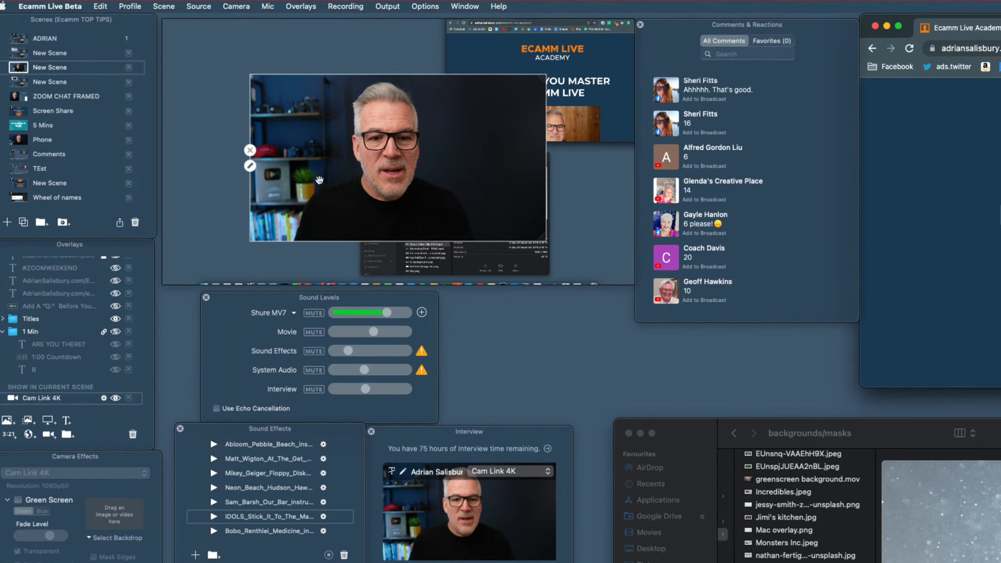
mouse_move(251, 197)
mouse_down()
mouse_move(272, 185)
mouse_move(221, 177)
mouse_move(268, 179)
mouse_move(242, 181)
mouse_up()
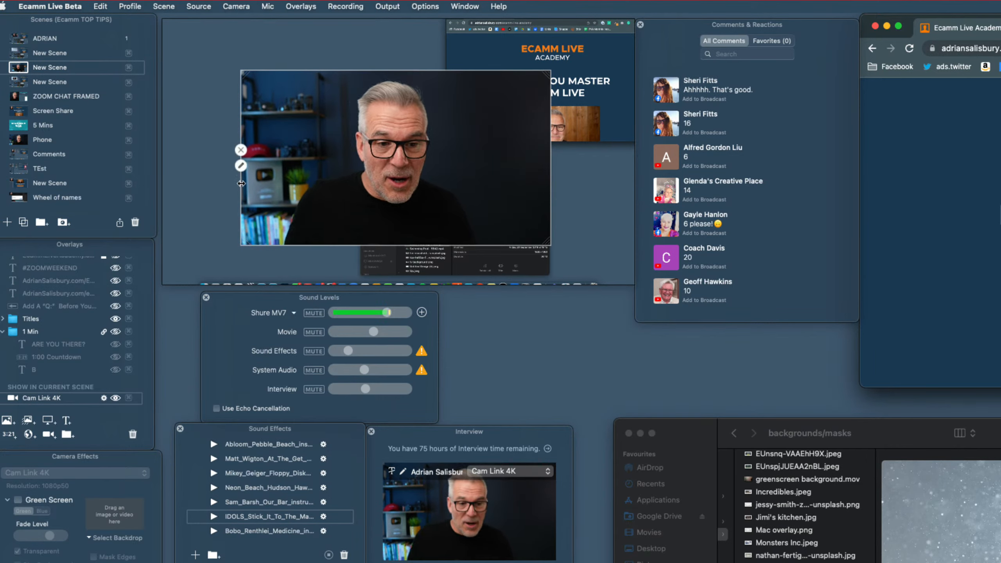
- Crop the camera overlay's left edge in past the shelves and extend it back to the full frame
drag(241, 184, 280, 183)
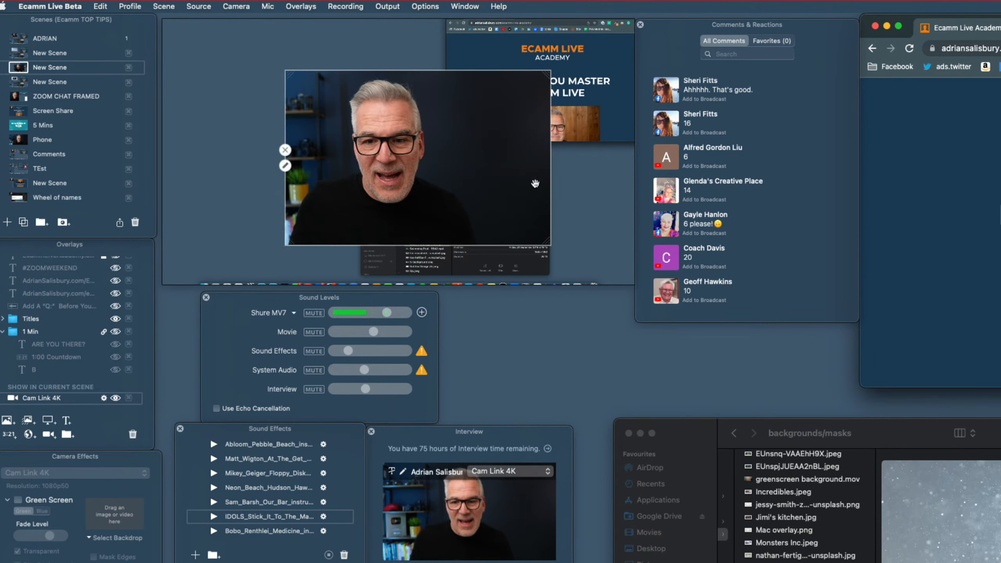
mouse_move(550, 184)
mouse_down()
mouse_move(493, 183)
mouse_move(546, 184)
mouse_up()
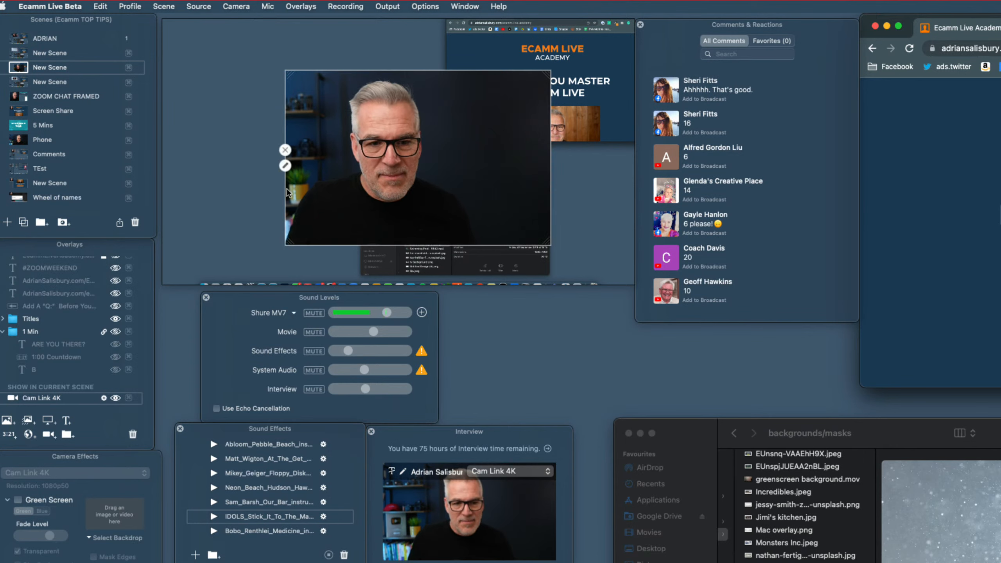
drag(285, 189, 248, 188)
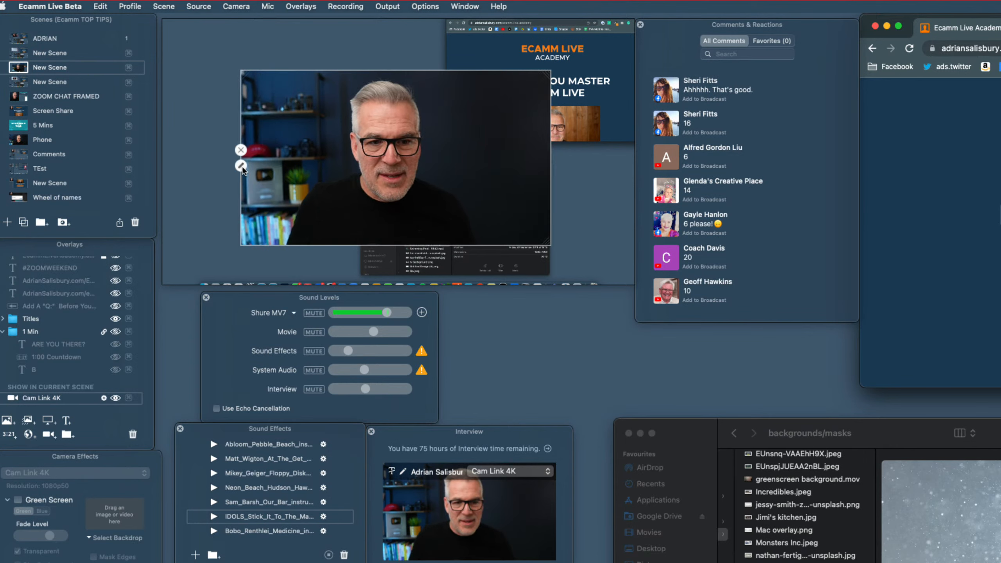
- Crop the camera overlay's right edge close to the presenter and restore it to the full width
drag(464, 139, 438, 118)
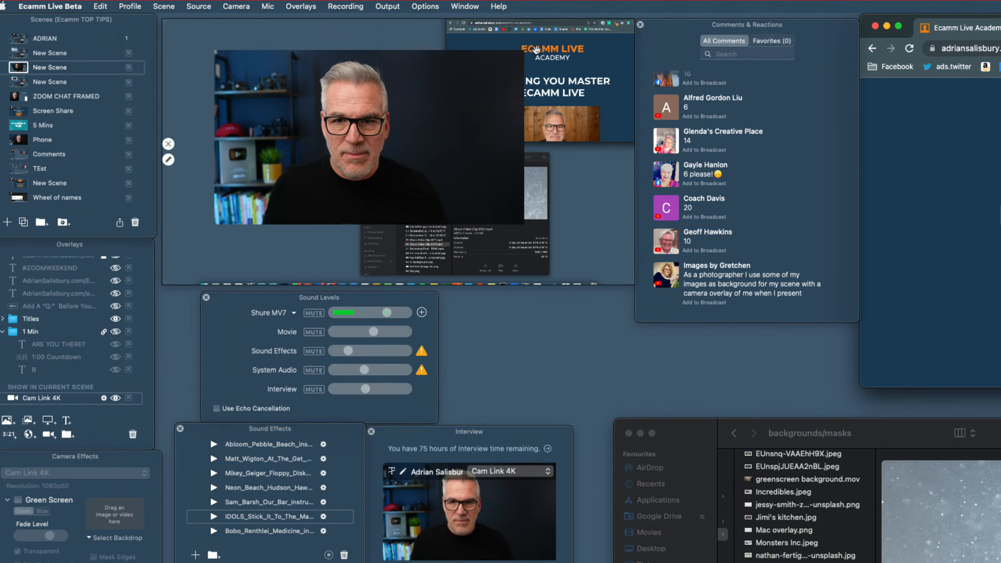
drag(521, 53, 442, 53)
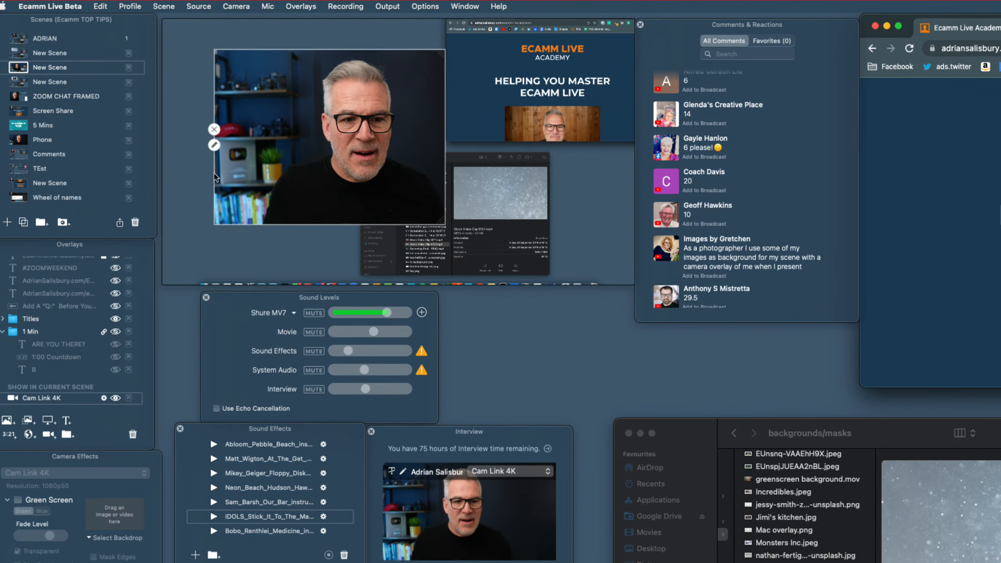
mouse_move(214, 172)
mouse_down()
mouse_move(257, 172)
mouse_move(214, 173)
mouse_up()
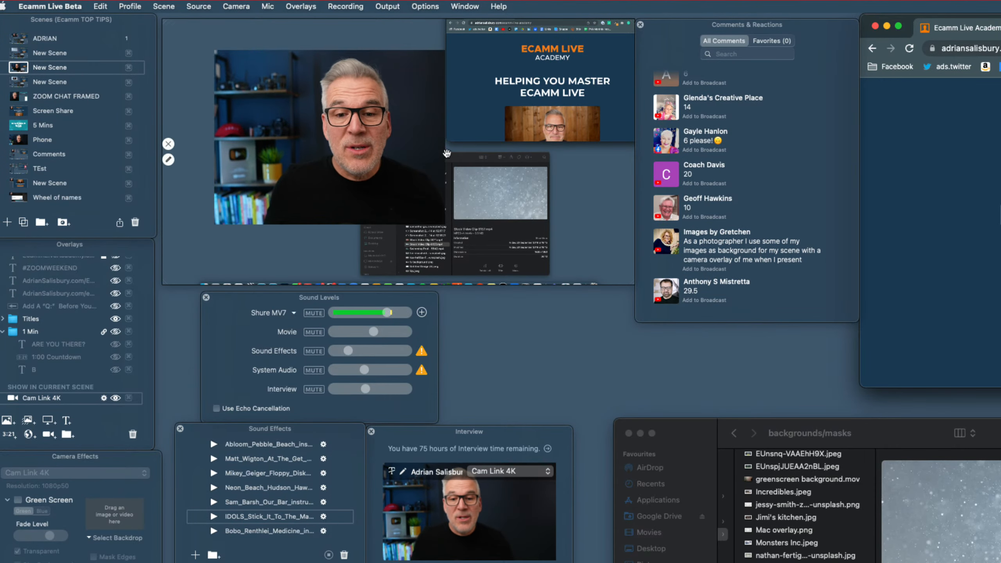
drag(444, 154, 523, 154)
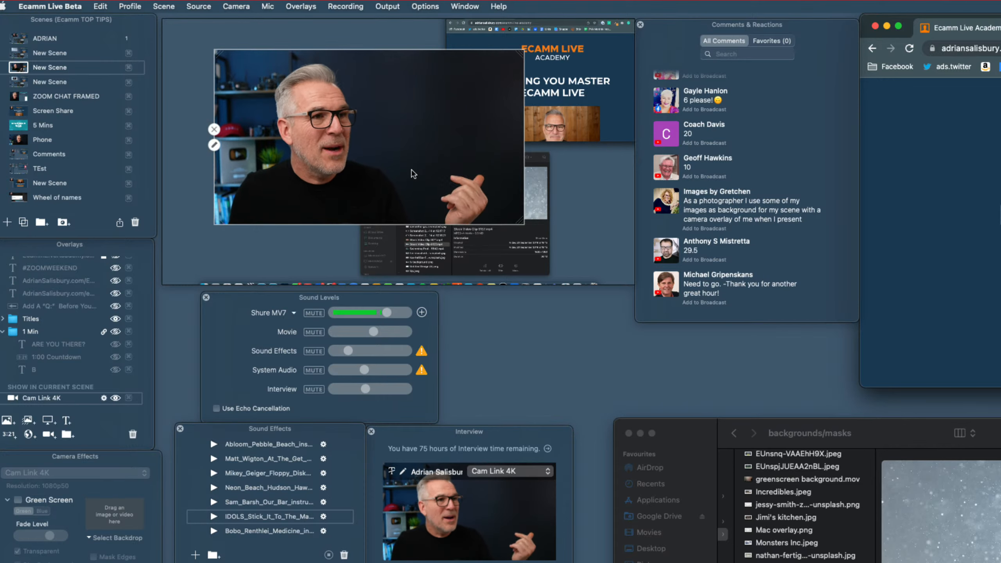
- Enlarge the camera overlay on the scene's left side and crop its right edge so only the presenter shows
drag(372, 127, 332, 107)
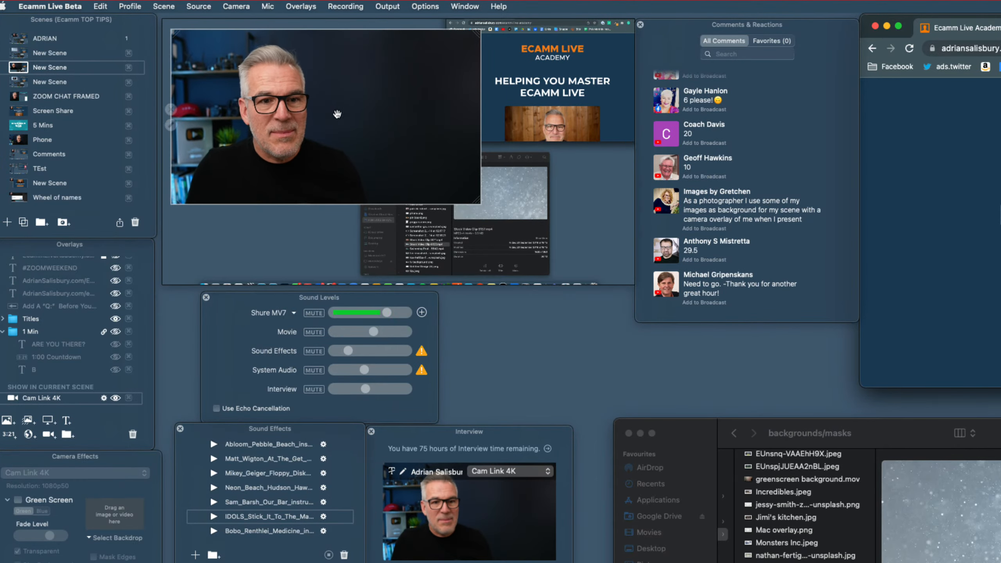
drag(479, 202, 547, 226)
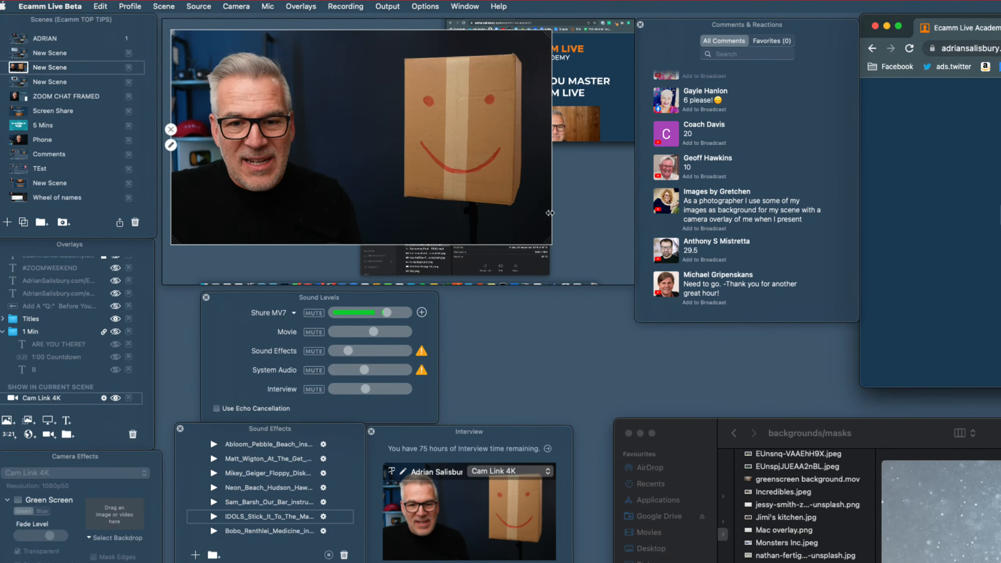
drag(551, 213, 366, 202)
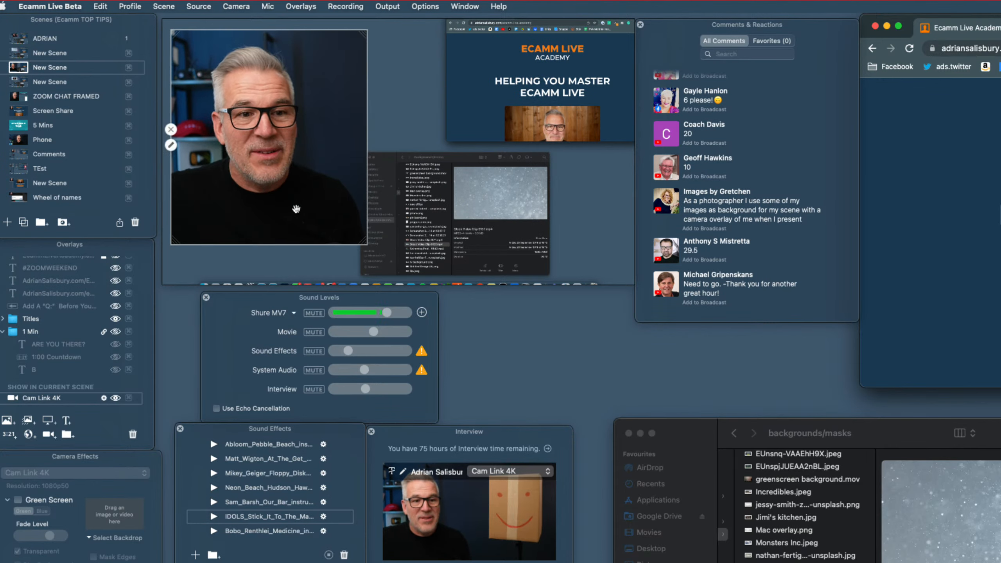
drag(296, 208, 294, 223)
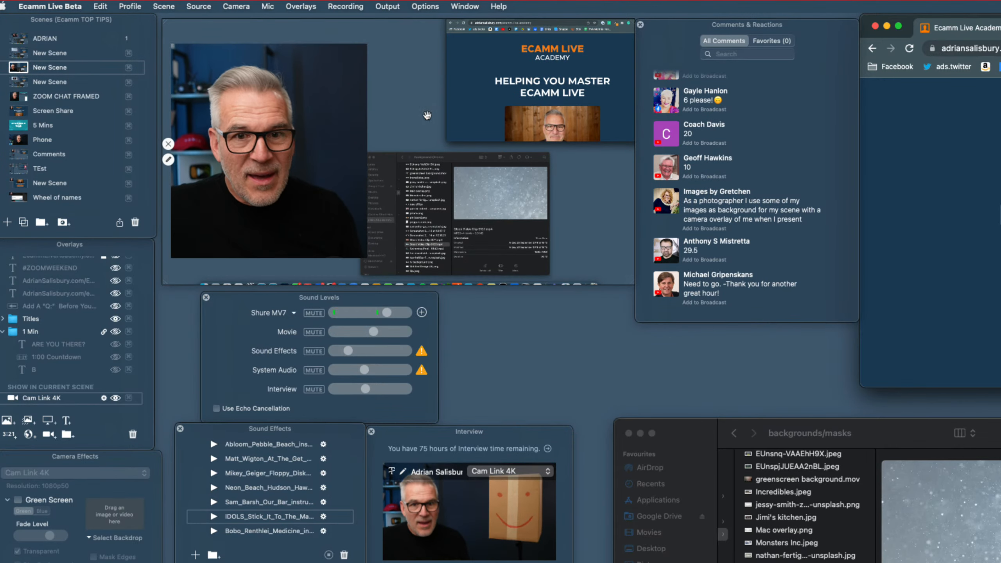
- Hide the Screen Share overlay to expose the snow video background behind the camera overlay
click(399, 39)
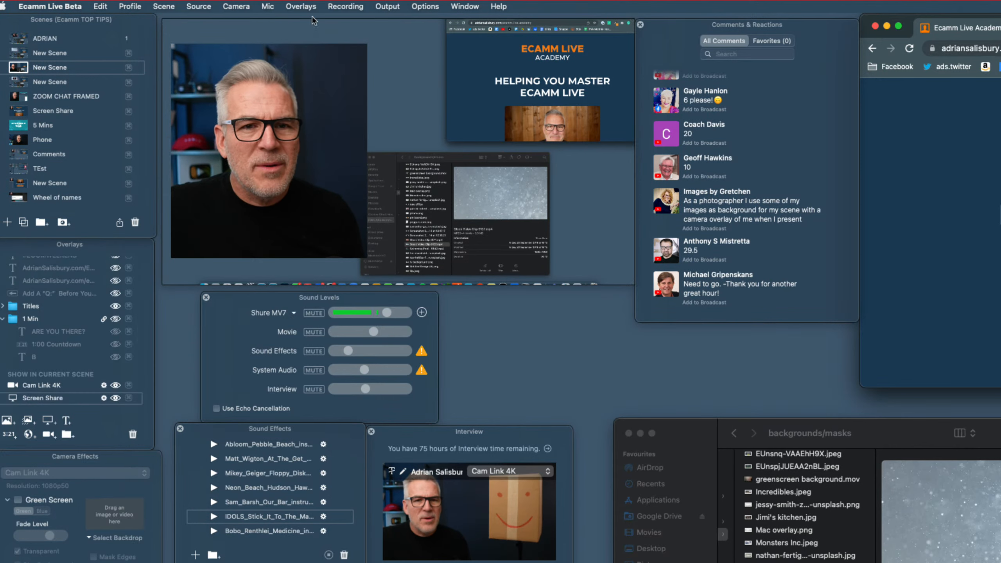
click(201, 7)
click(203, 22)
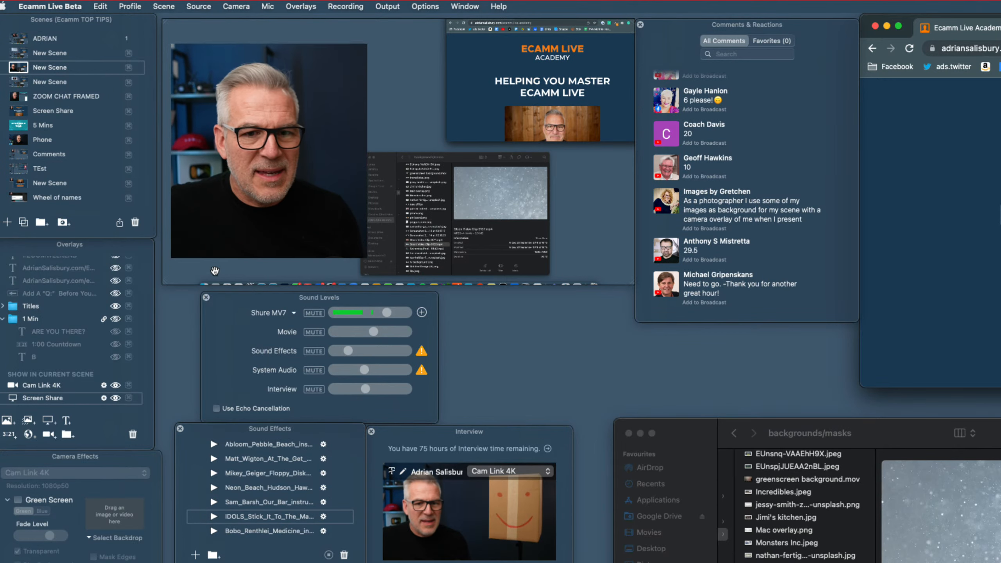
scroll(215, 271, down, 5)
drag(465, 215, 630, 182)
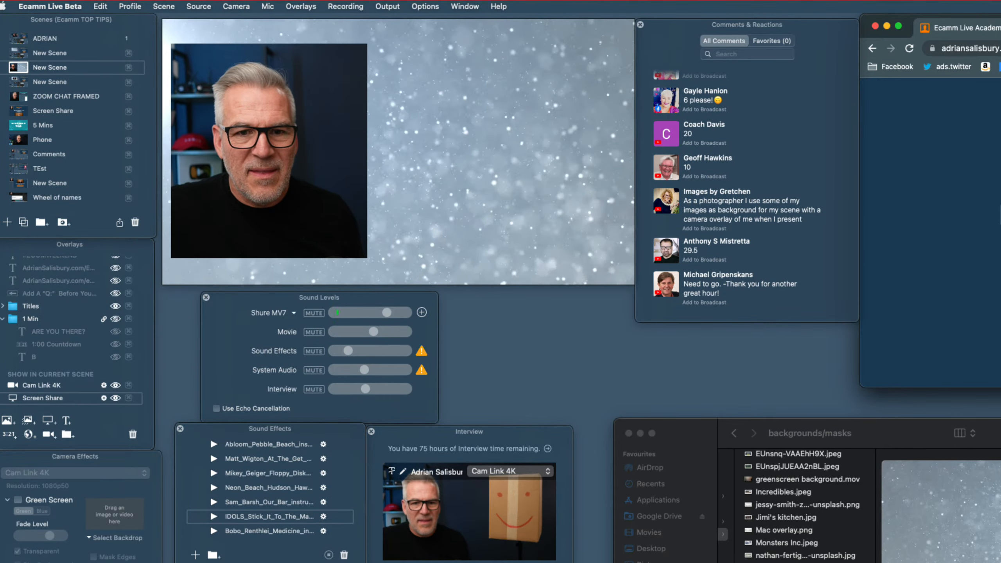
- Duplicate the camera overlay and crop the copy on the scene's right side to show only the cardboard box
mouse_move(320, 165)
mouse_down()
mouse_move(334, 164)
mouse_move(320, 166)
mouse_up()
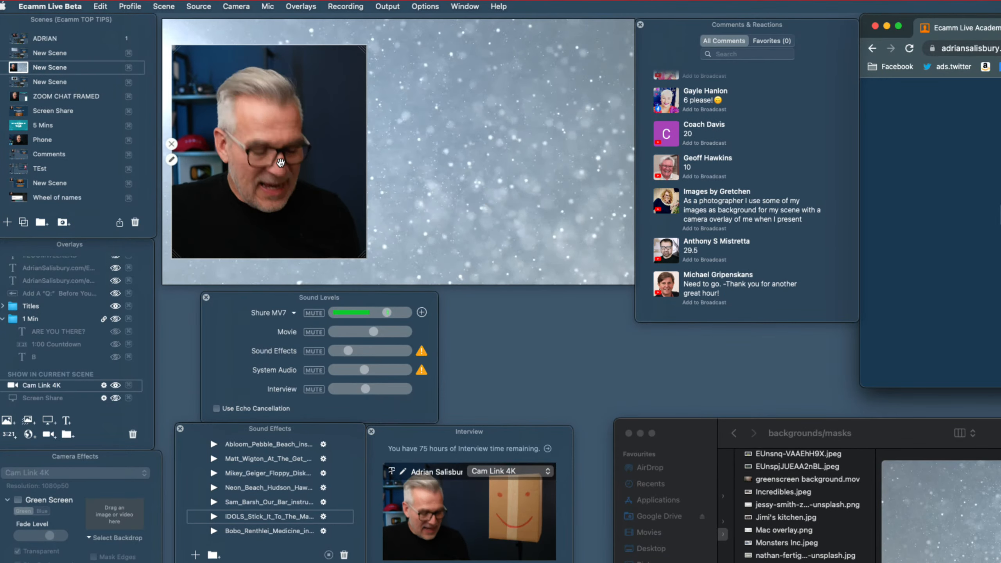
drag(280, 162, 448, 160)
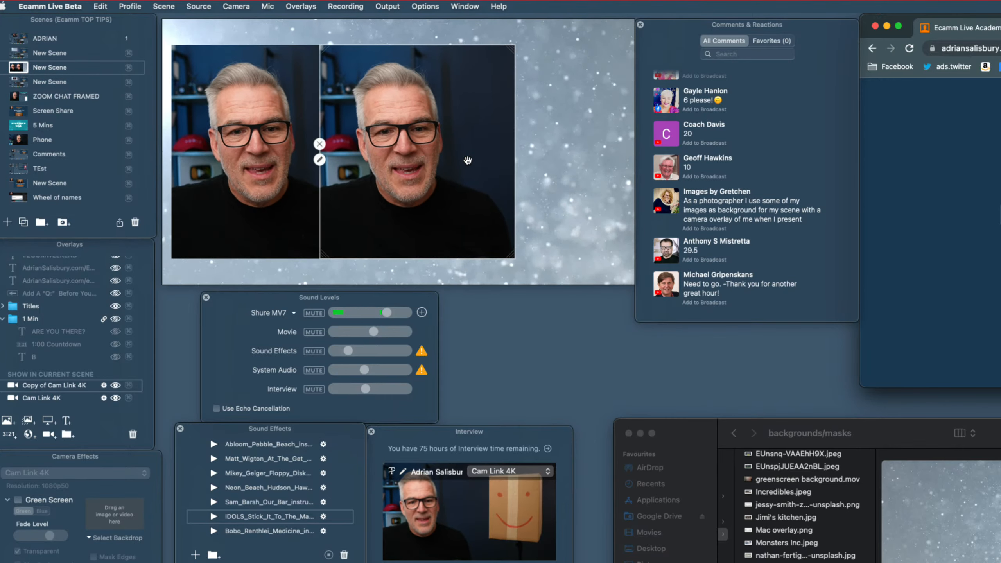
drag(514, 158, 616, 149)
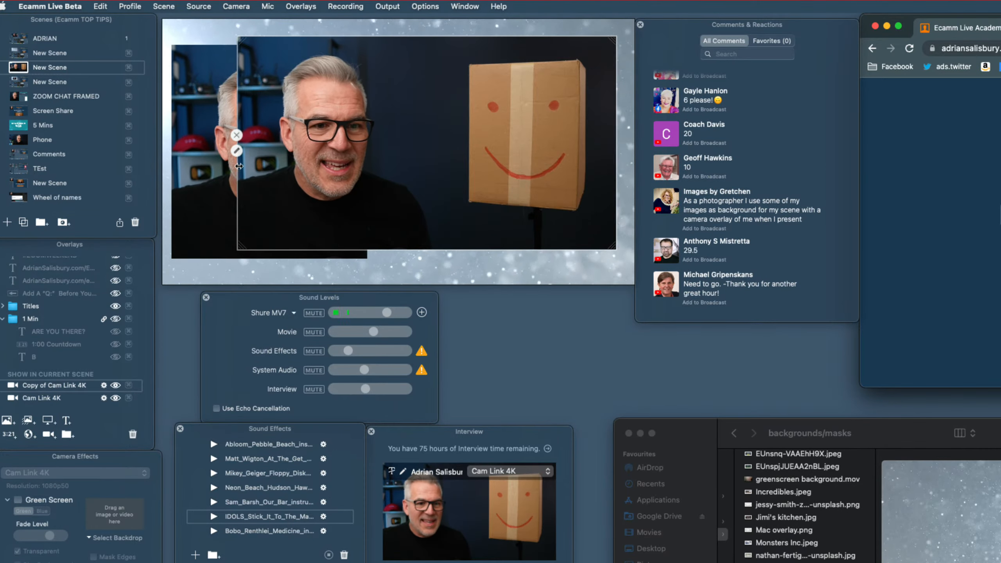
drag(239, 166, 429, 173)
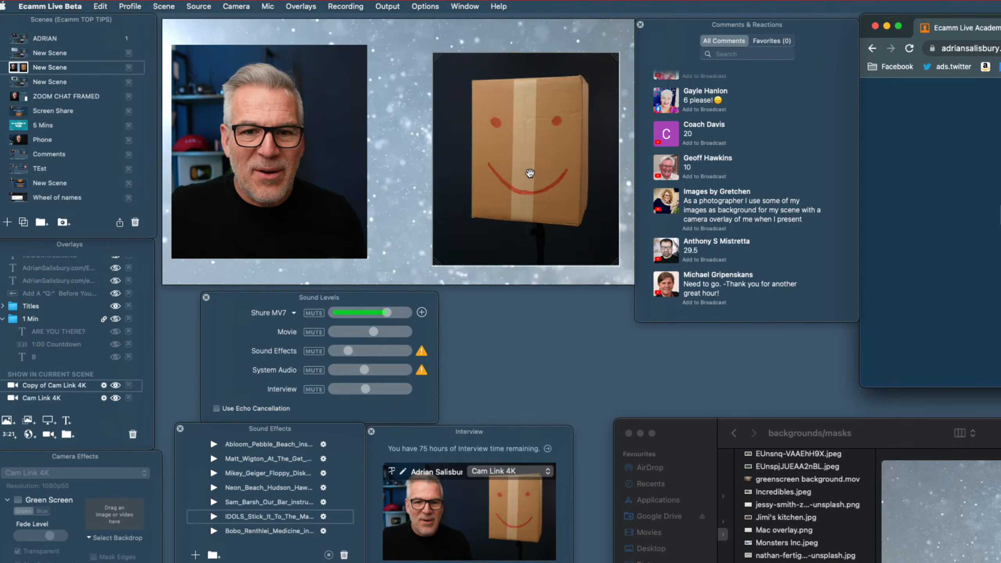
drag(532, 164, 531, 165)
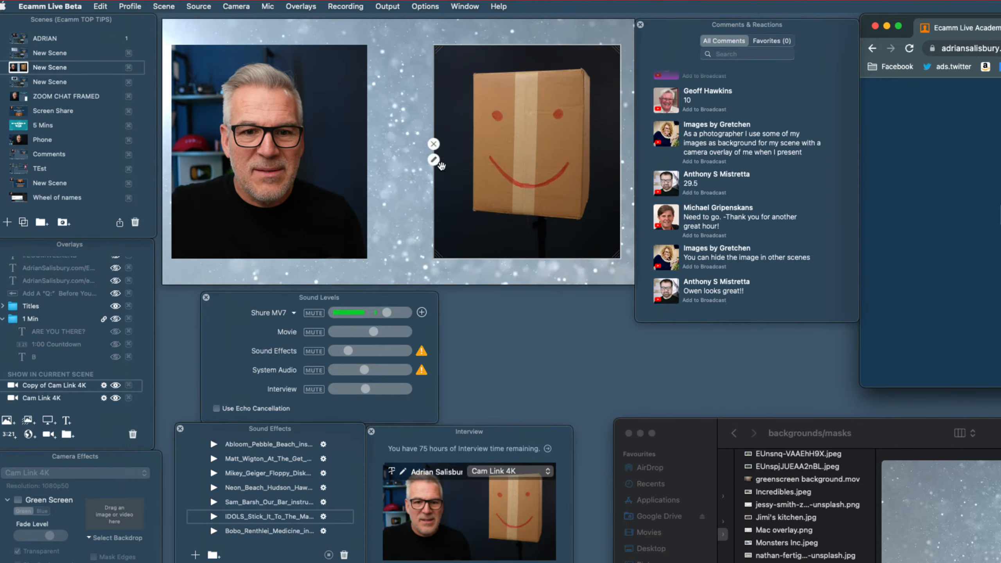
- Change the copied camera overlay's shape to Circle and extend its left crop edge
click(434, 160)
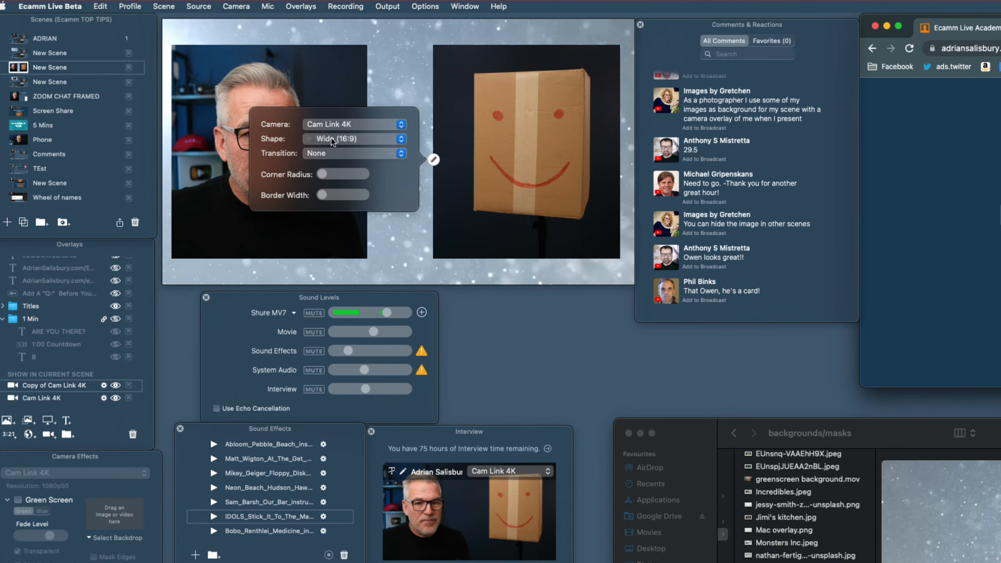
click(333, 139)
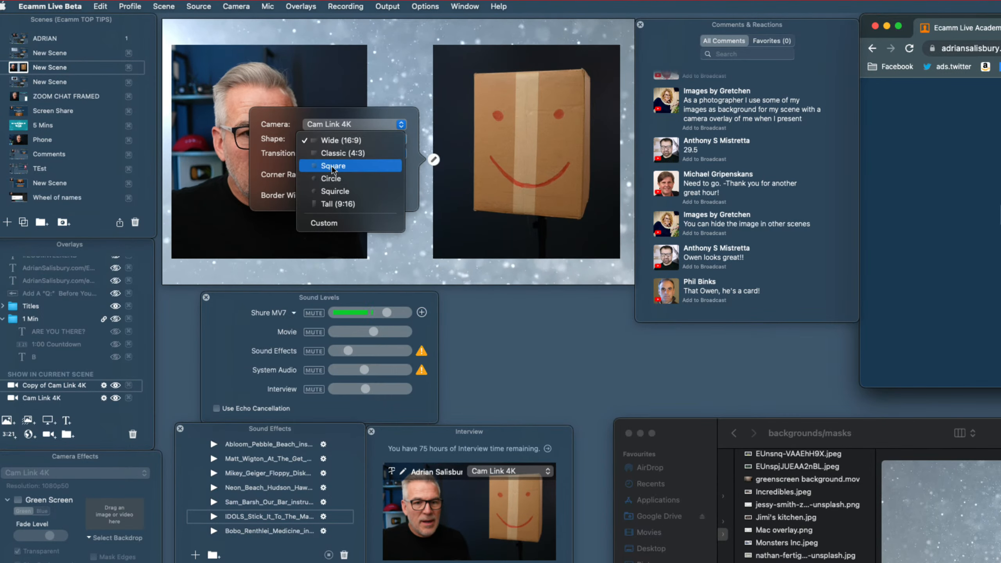
click(333, 179)
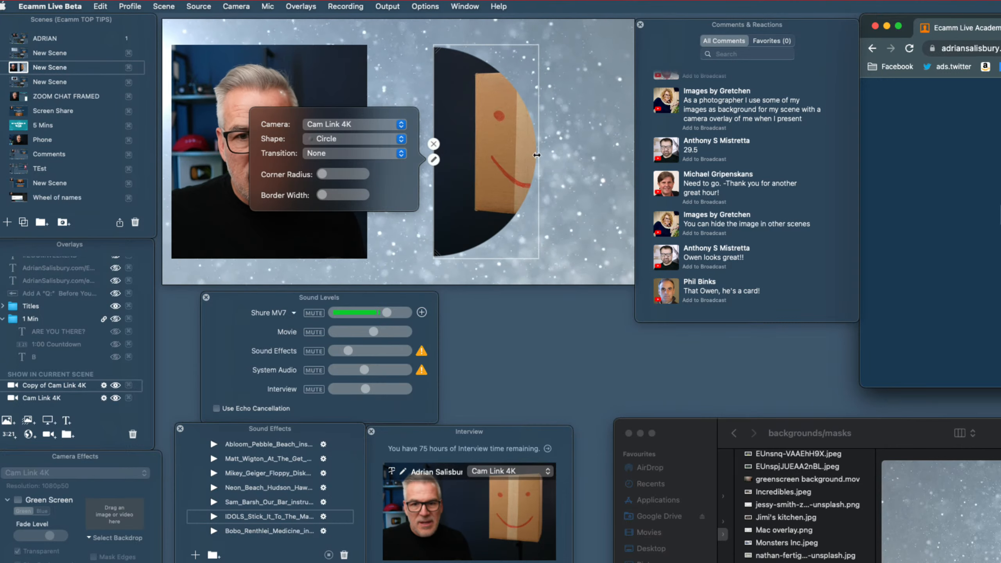
click(434, 159)
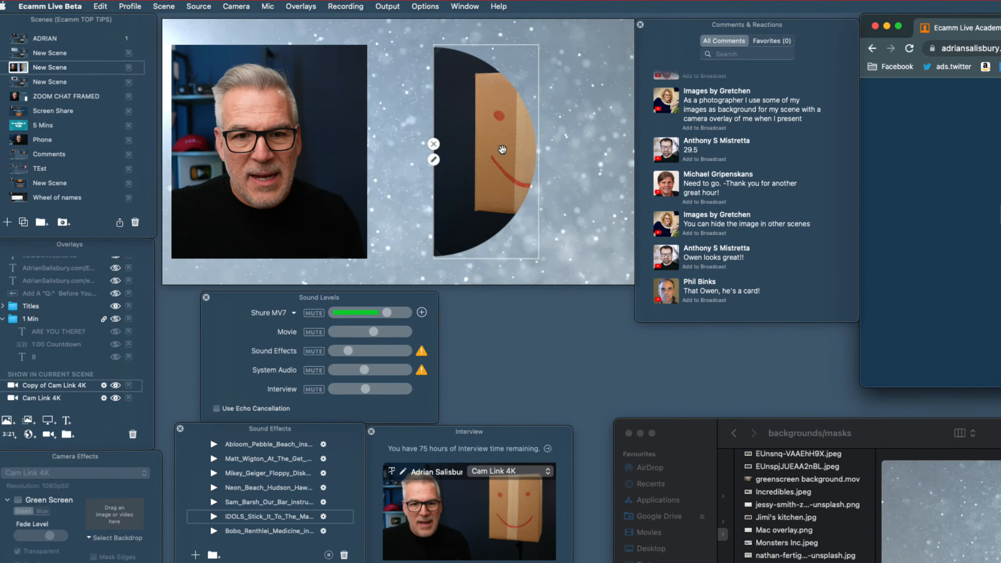
drag(434, 170, 395, 170)
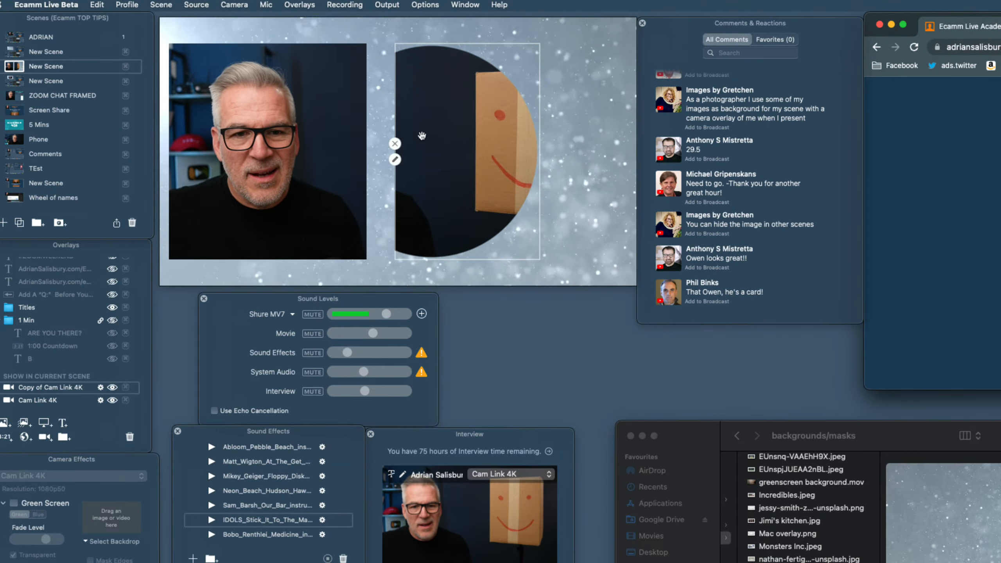
- Set the copied camera overlay's shape to Wide (16:9) and crop its left edge back to the box
click(395, 159)
click(318, 142)
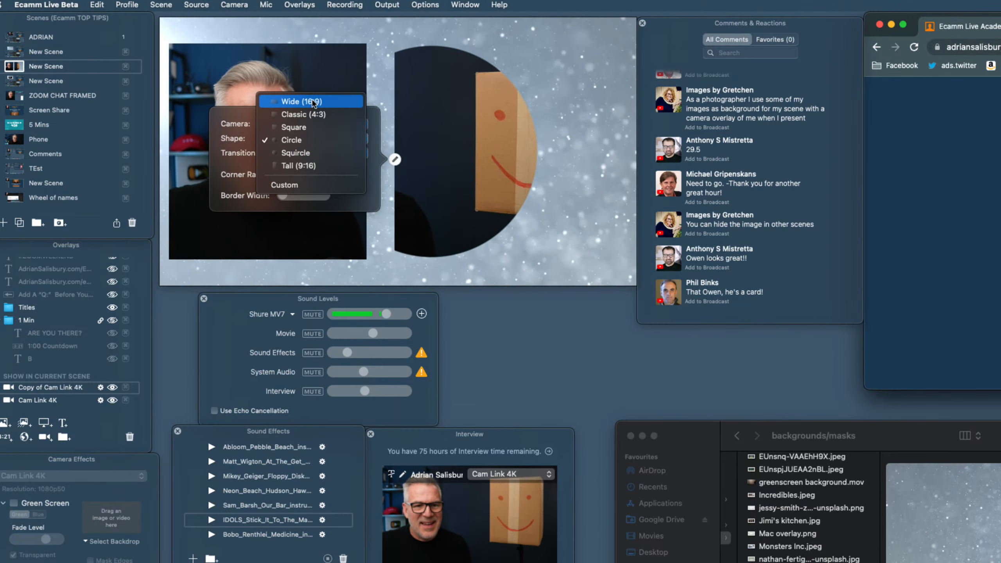
click(302, 102)
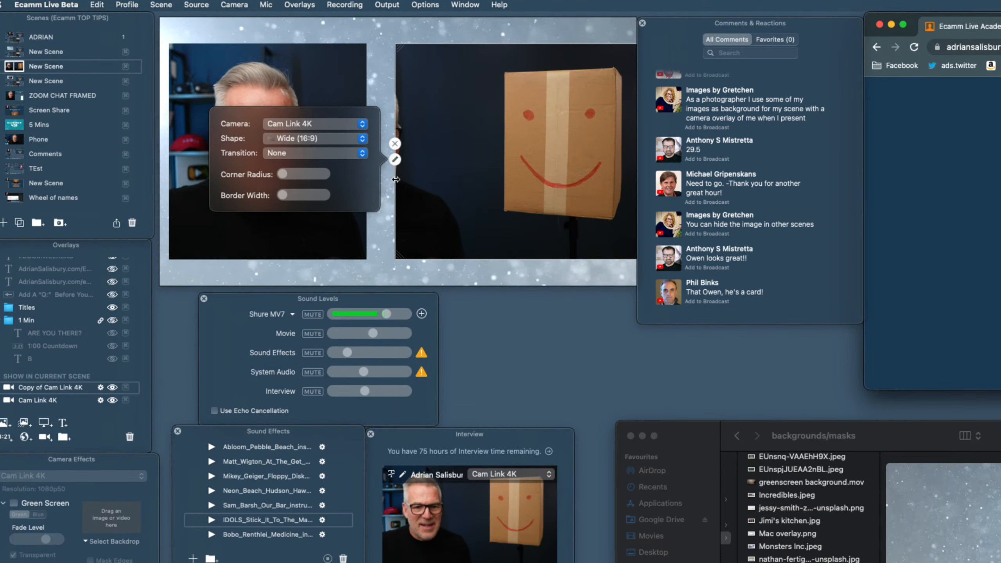
drag(396, 179, 464, 180)
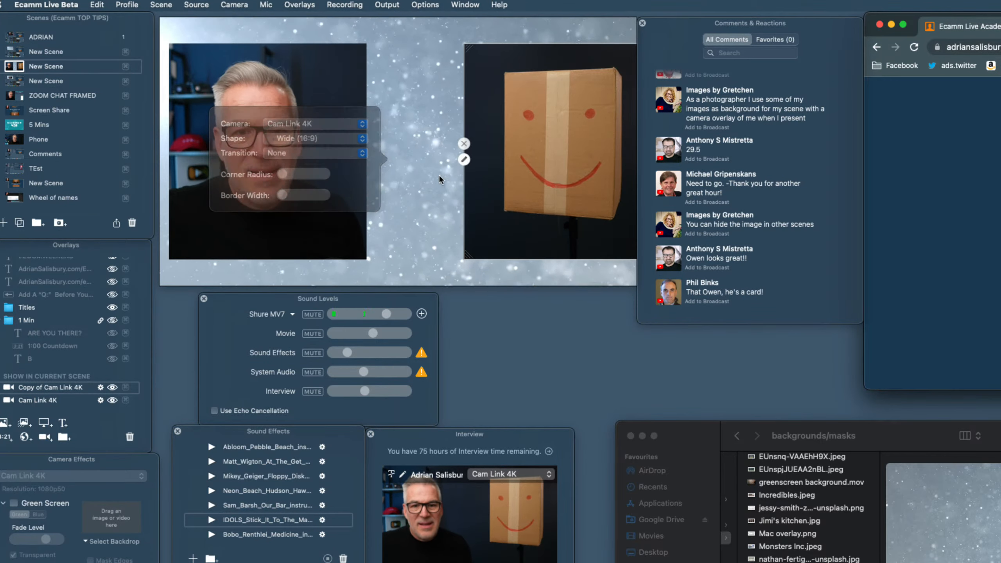
- Reposition both camera overlays to sit side by side inside the snow background
drag(320, 211, 338, 210)
mouse_move(508, 209)
mouse_down()
mouse_move(489, 209)
mouse_move(469, 228)
mouse_up()
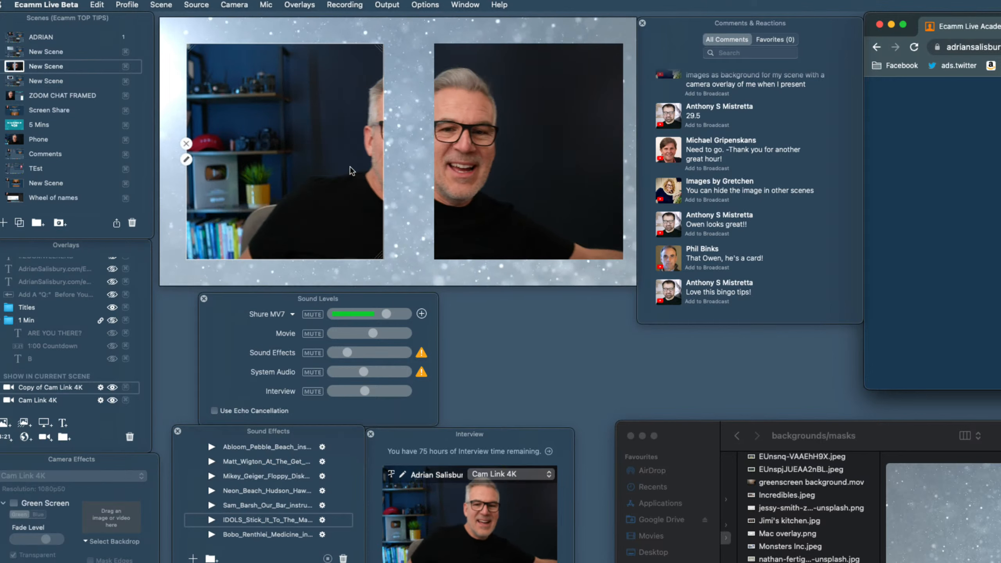
- Switch the broadcast to the first scene in the list, followed by the ZOOM CHAT FRAMED scene
click(14, 38)
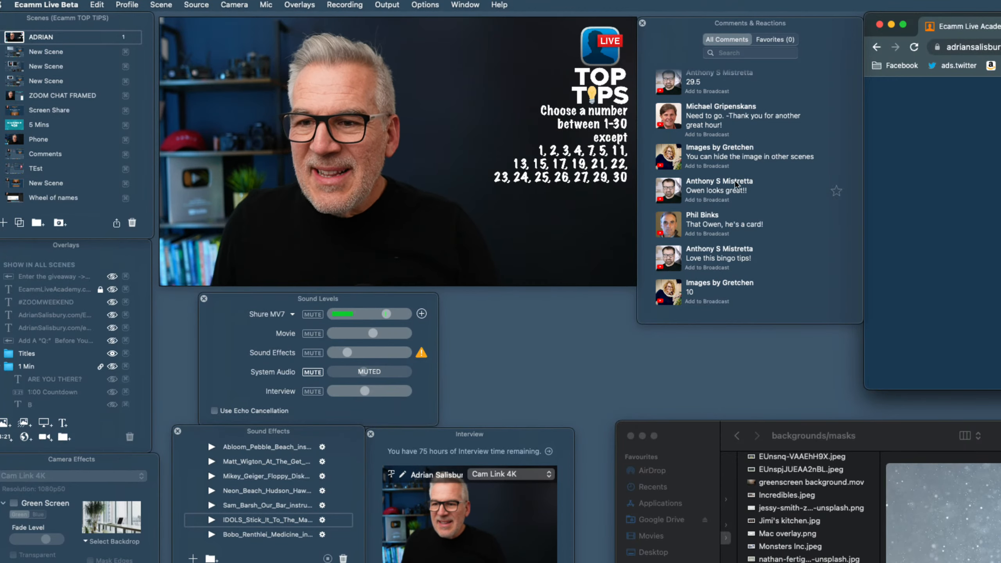
key(9)
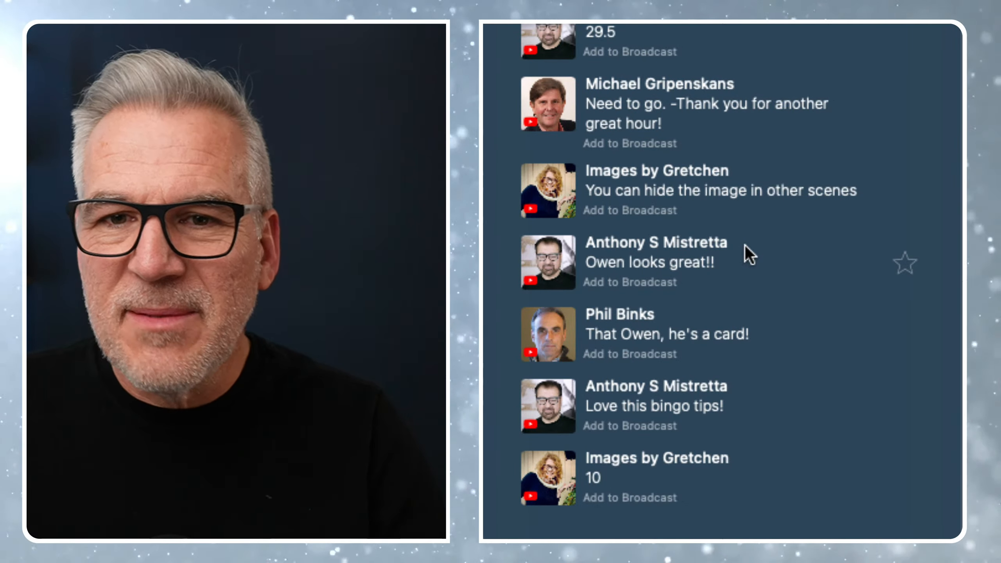
- Read back through the recent viewer comments in the live chat, including the numbers viewers have picked
scroll(745, 244, up, 3)
scroll(745, 245, up, 3)
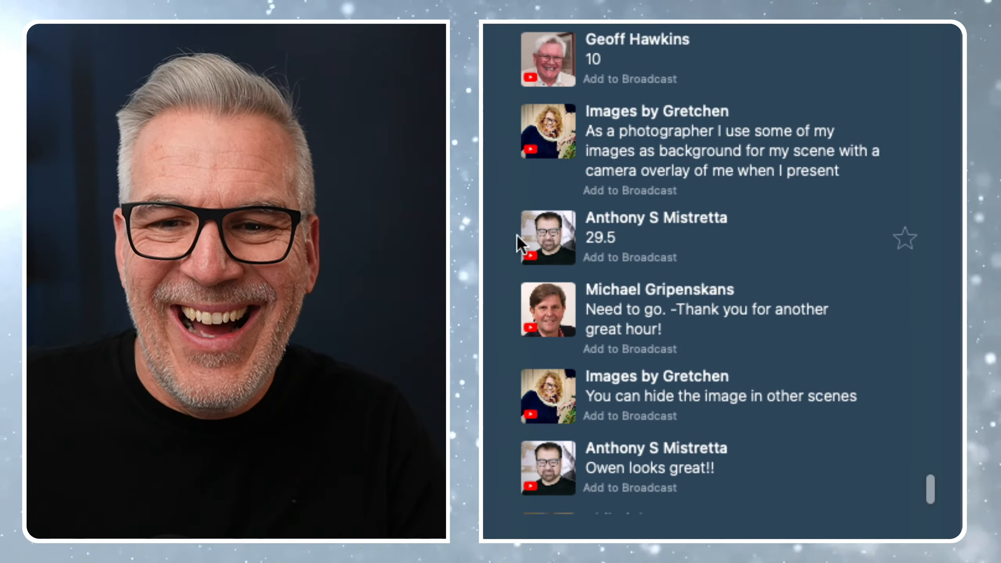
scroll(696, 251, up, 1)
scroll(696, 252, up, 5)
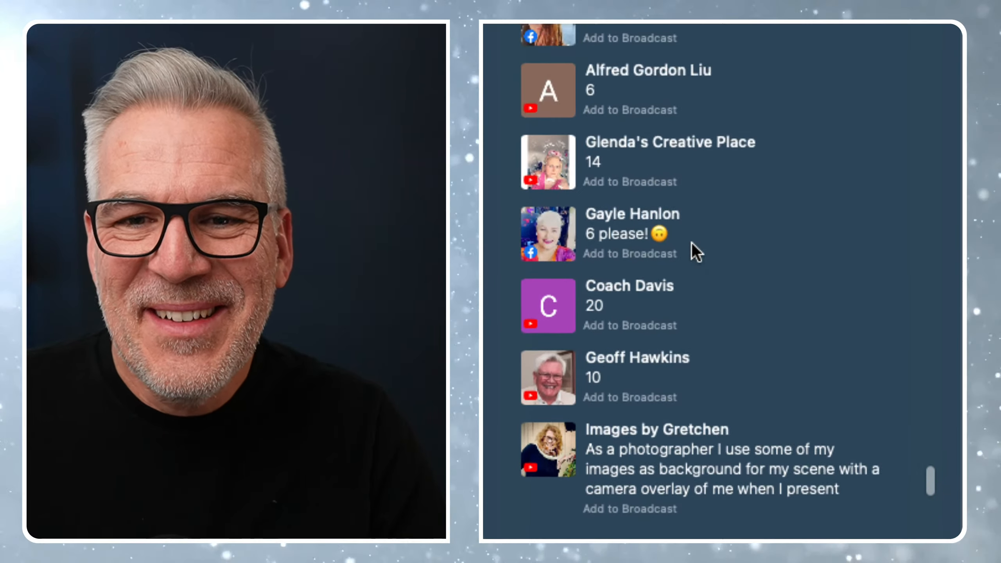
scroll(754, 275, up, 6)
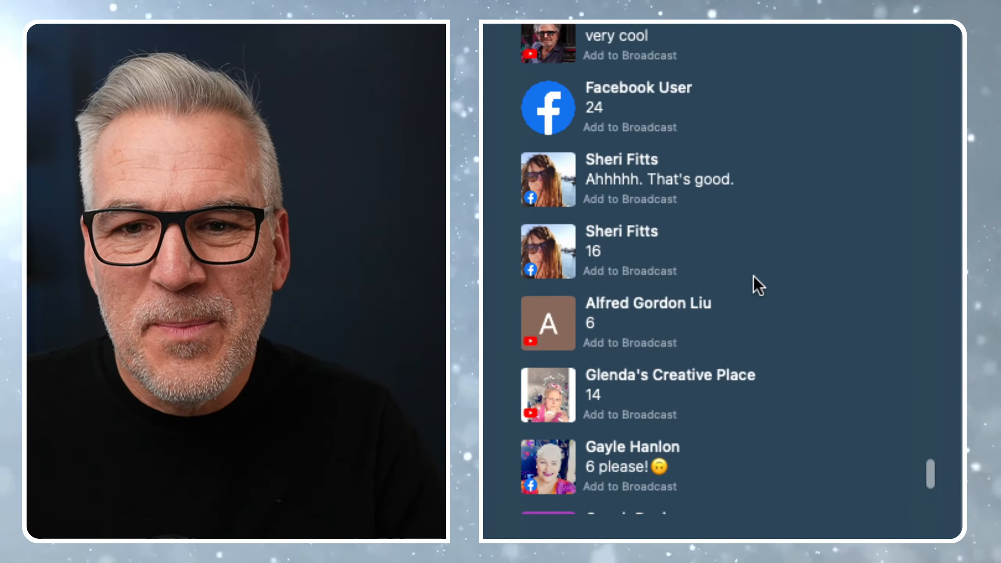
scroll(754, 276, down, 3)
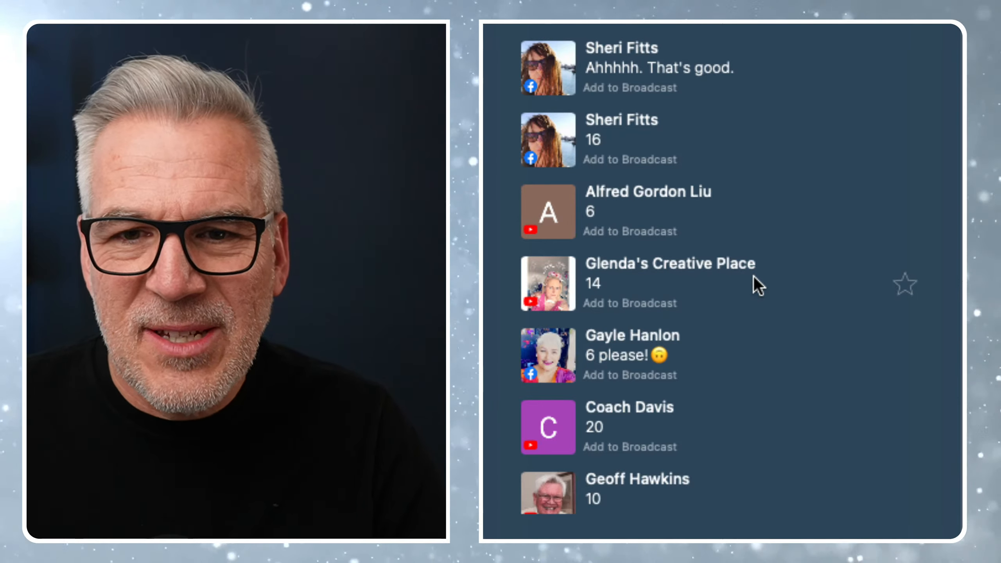
scroll(751, 291, down, 10)
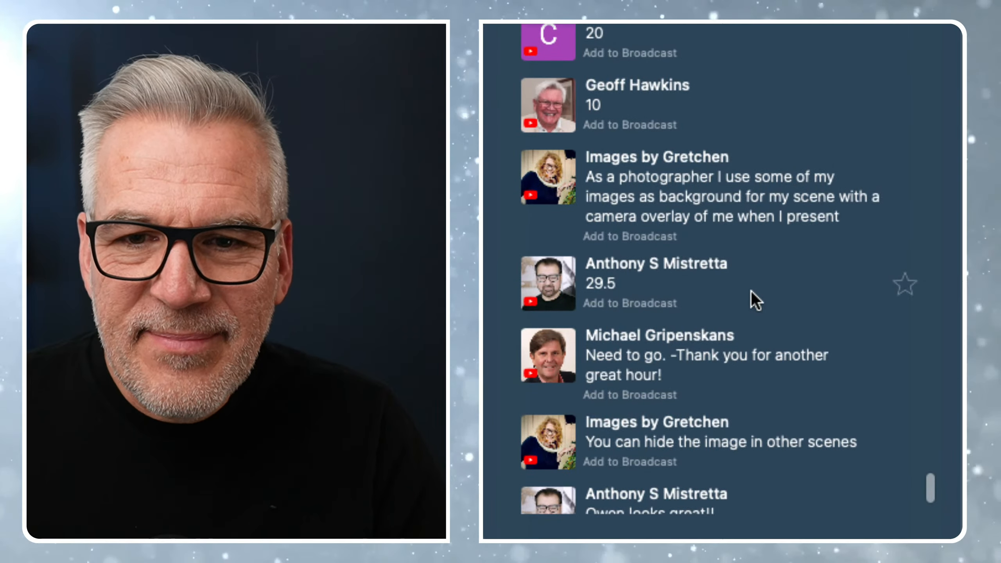
scroll(751, 291, up, 3)
scroll(751, 291, down, 2)
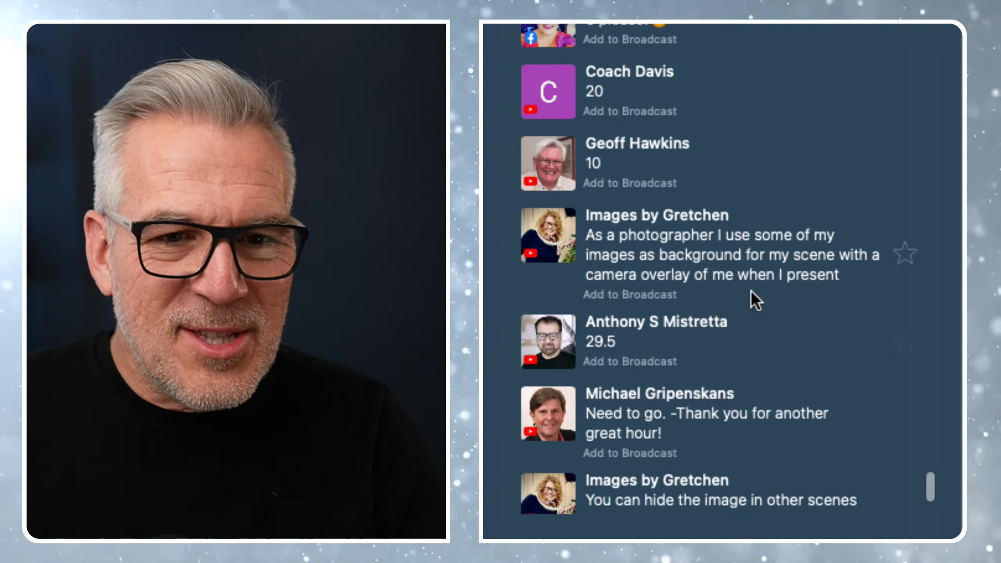